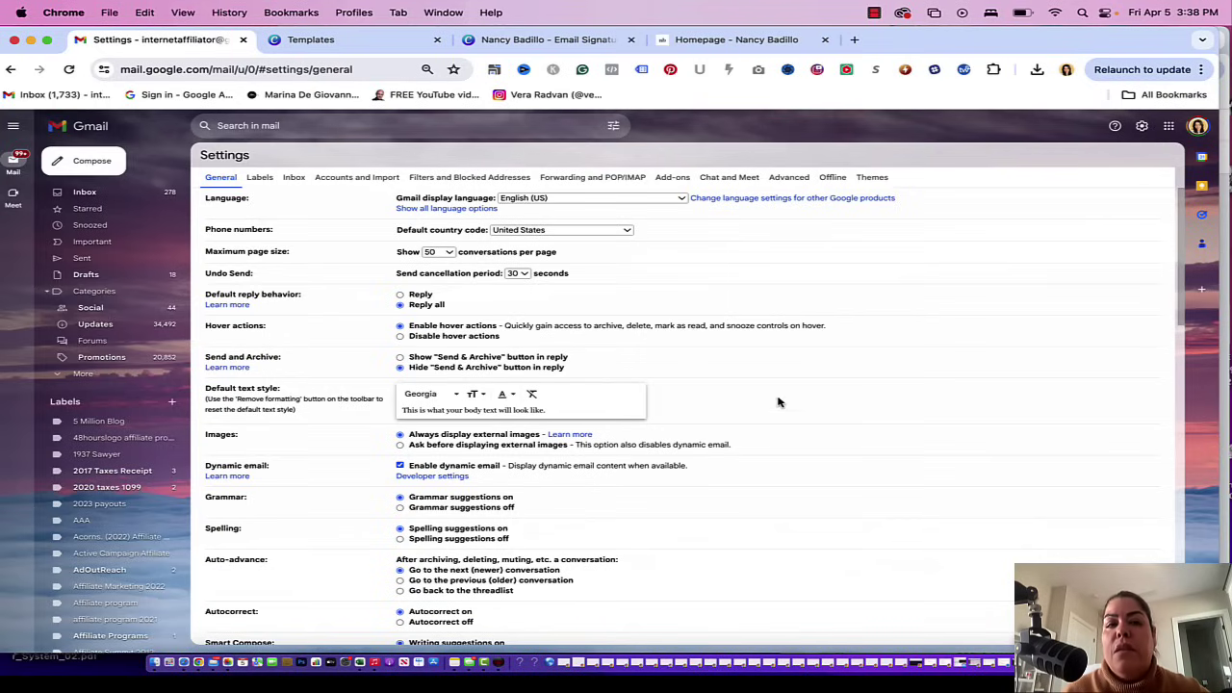
- Scroll to the Signature section and create a new signature named 'Example'
{"action": "scroll", "coordinate": [779, 401], "scroll_direction": "down", "scroll_amount": 5}
{"action": "scroll", "coordinate": [779, 401], "scroll_direction": "down", "scroll_amount": 4}
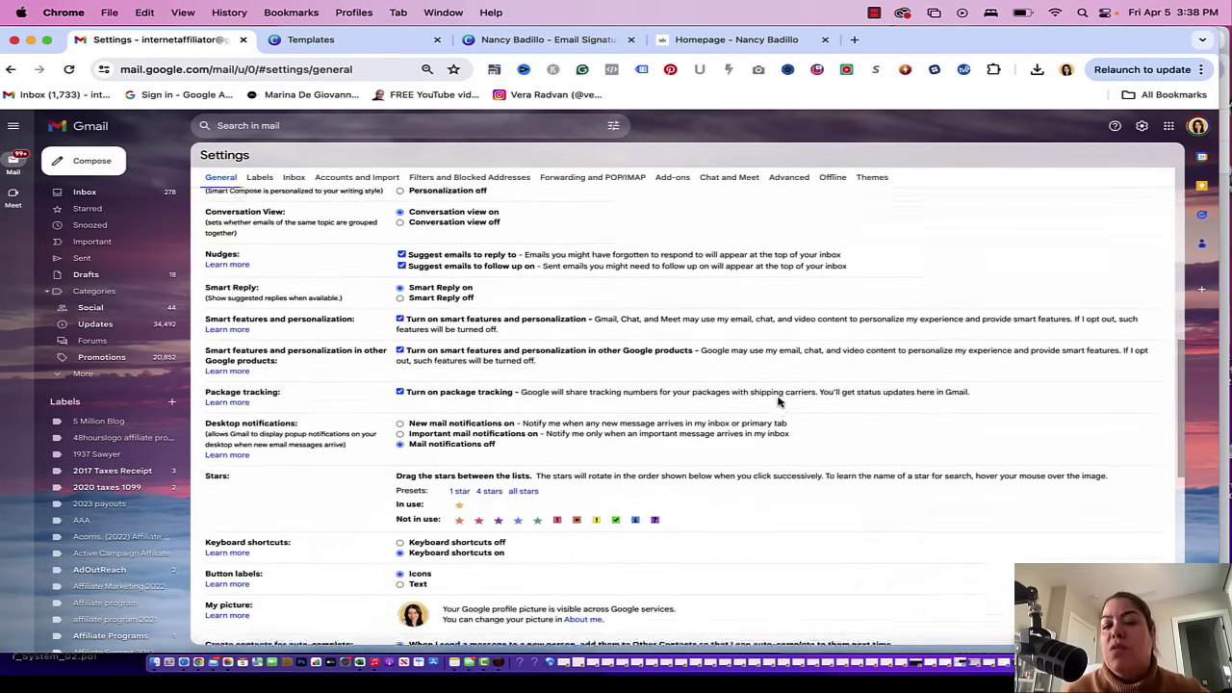
{"action": "scroll", "coordinate": [778, 426], "scroll_direction": "down", "scroll_amount": 3}
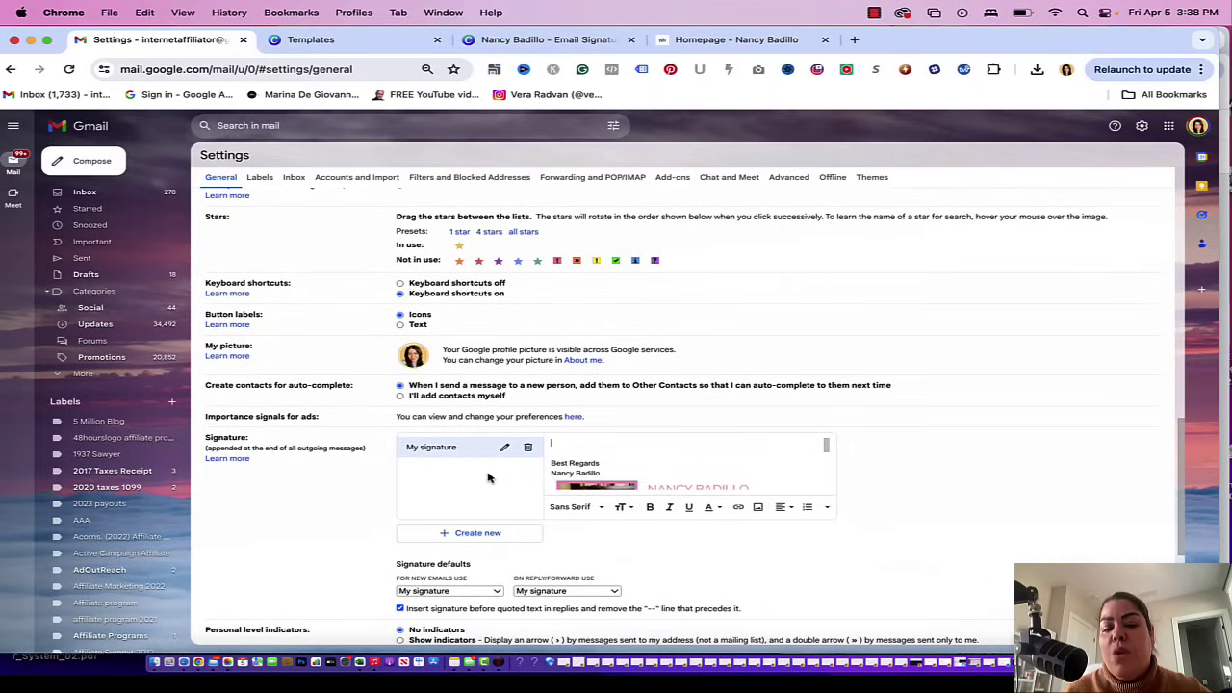
{"action": "scroll", "coordinate": [491, 479], "scroll_direction": "down", "scroll_amount": 1}
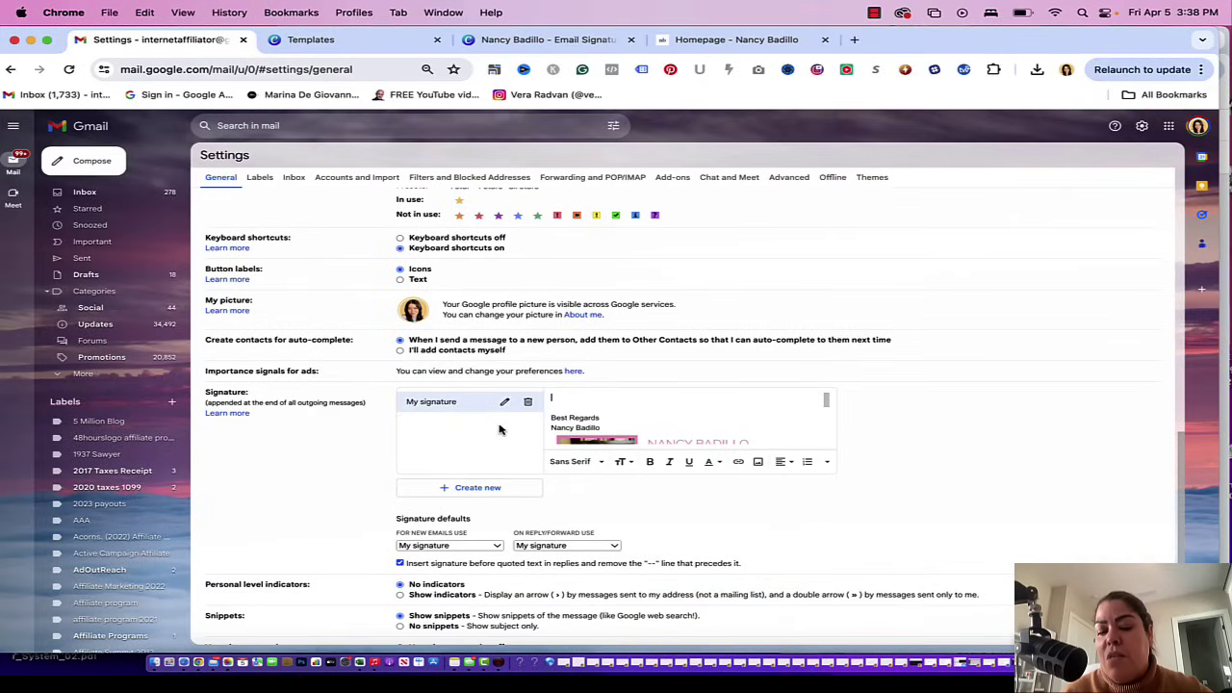
{"action": "left_click", "coordinate": [495, 489]}
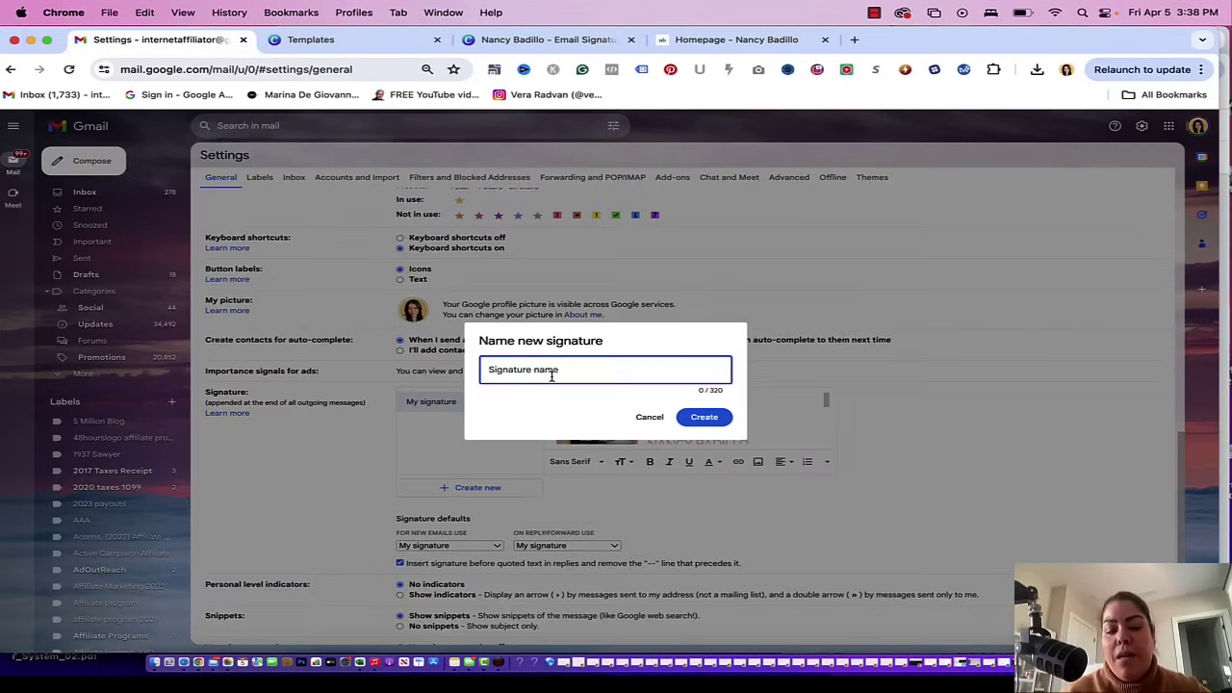
{"action": "type", "text": "Example"}
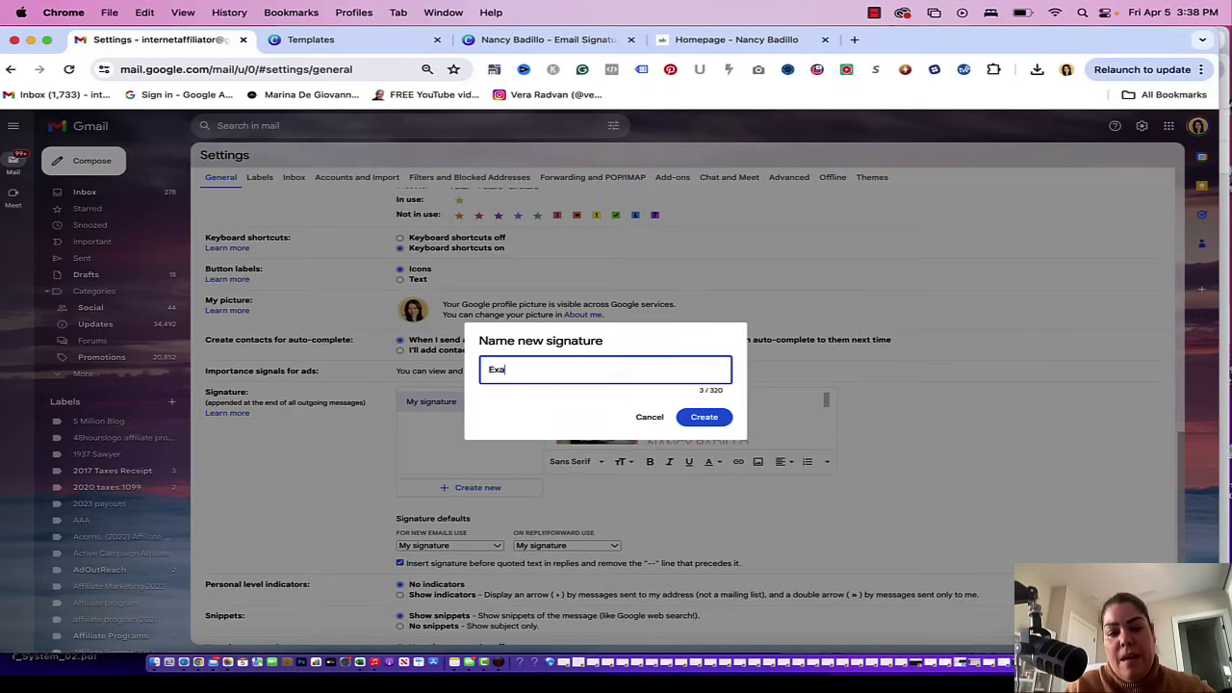
{"action": "left_click", "coordinate": [706, 421]}
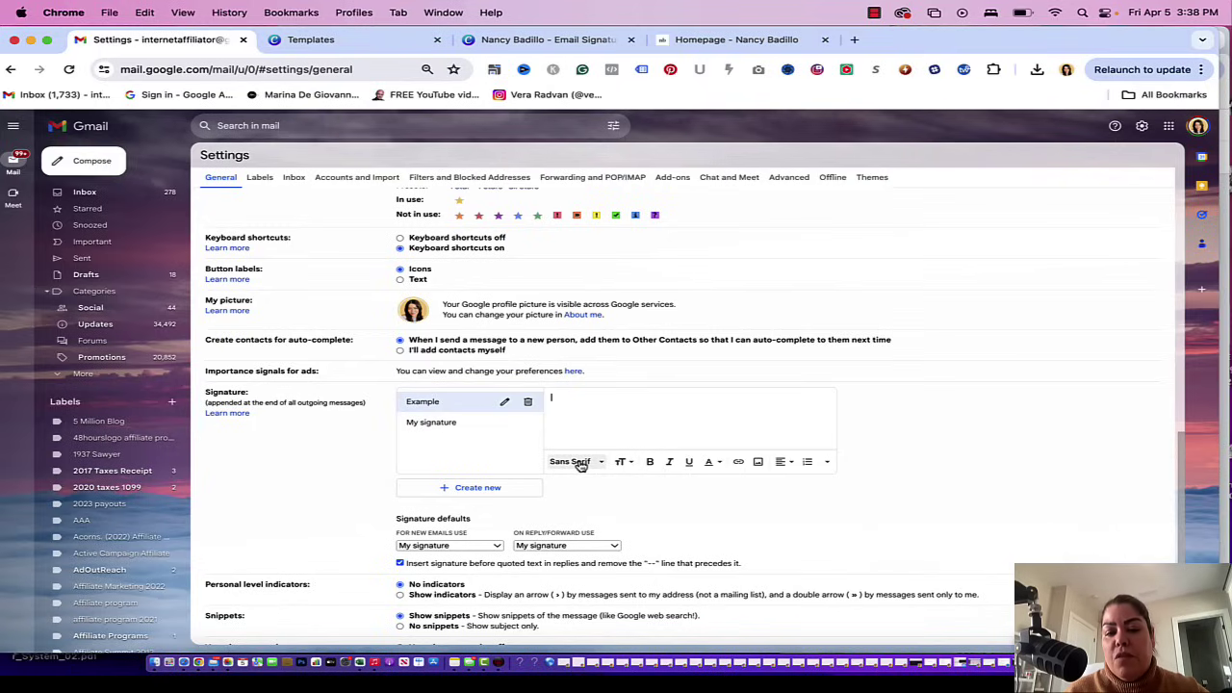
{"action": "left_click", "coordinate": [573, 462]}
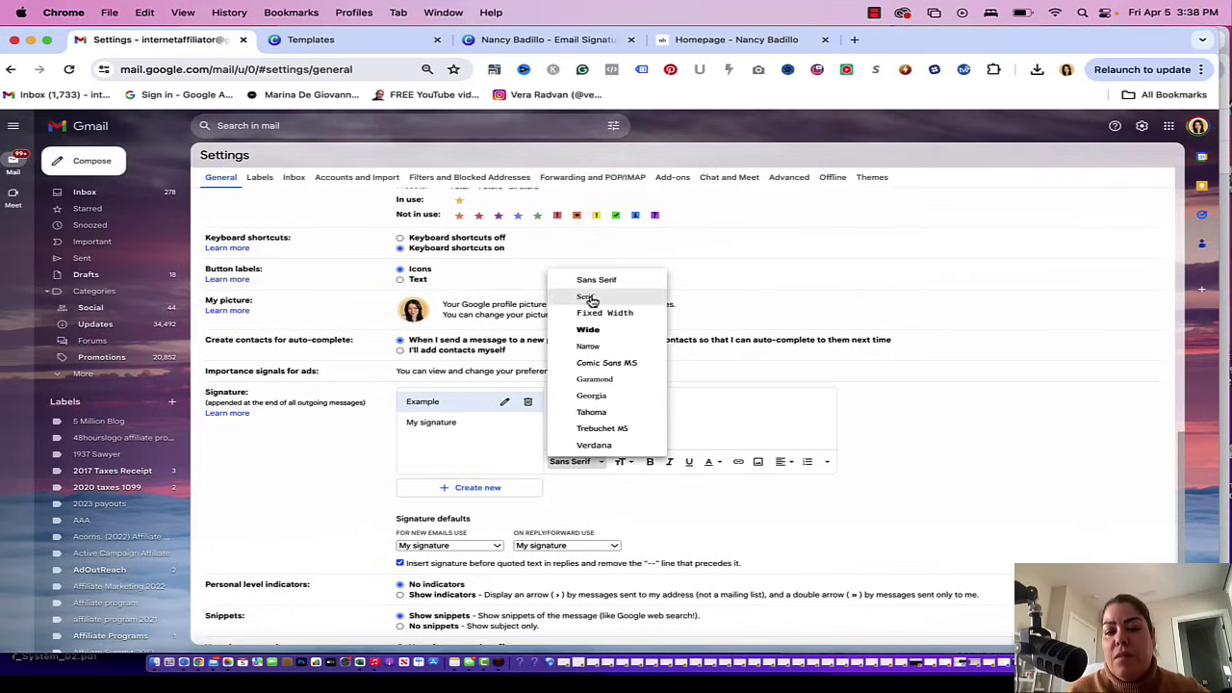
{"action": "left_click", "coordinate": [795, 406]}
{"action": "left_click", "coordinate": [622, 464]}
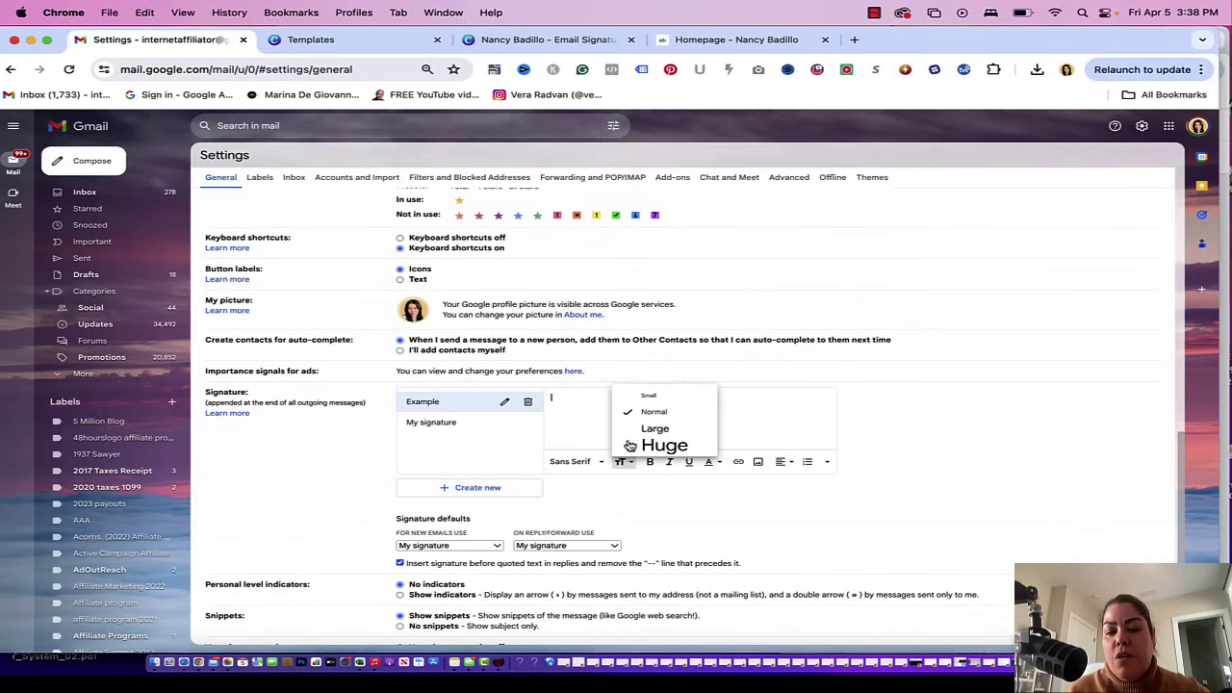
{"action": "left_click", "coordinate": [785, 403]}
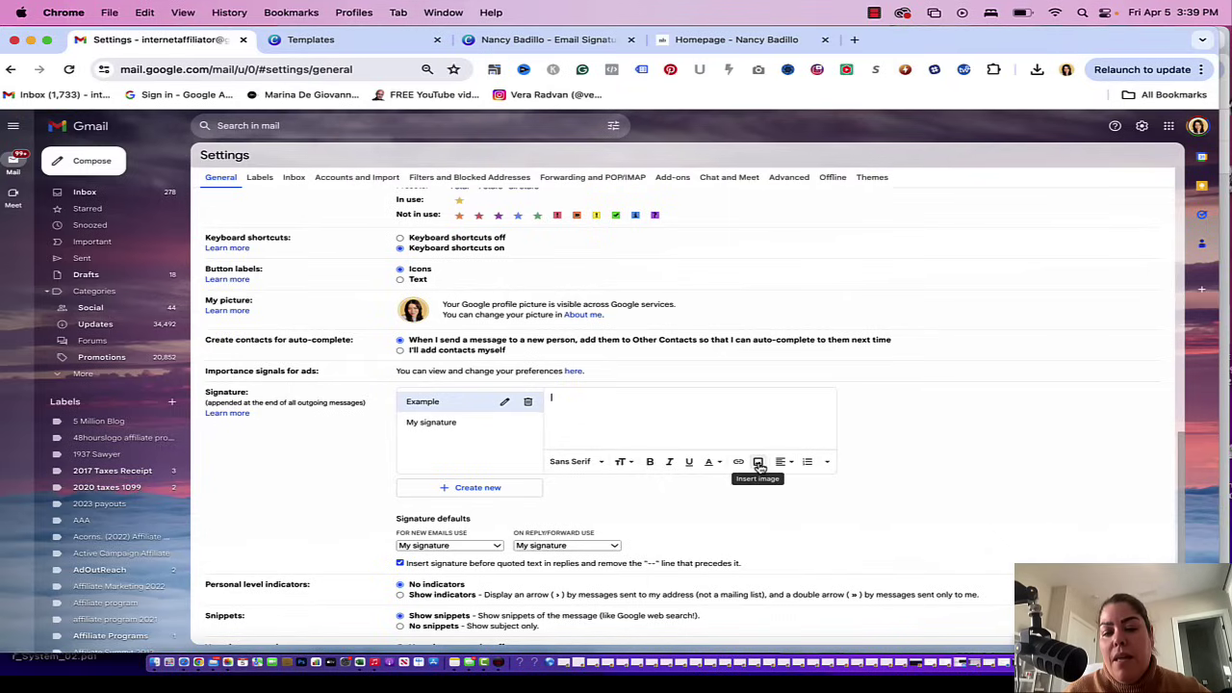
- Upload the business-card PNG with the photo as the Example signature's image
{"action": "left_click", "coordinate": [759, 464]}
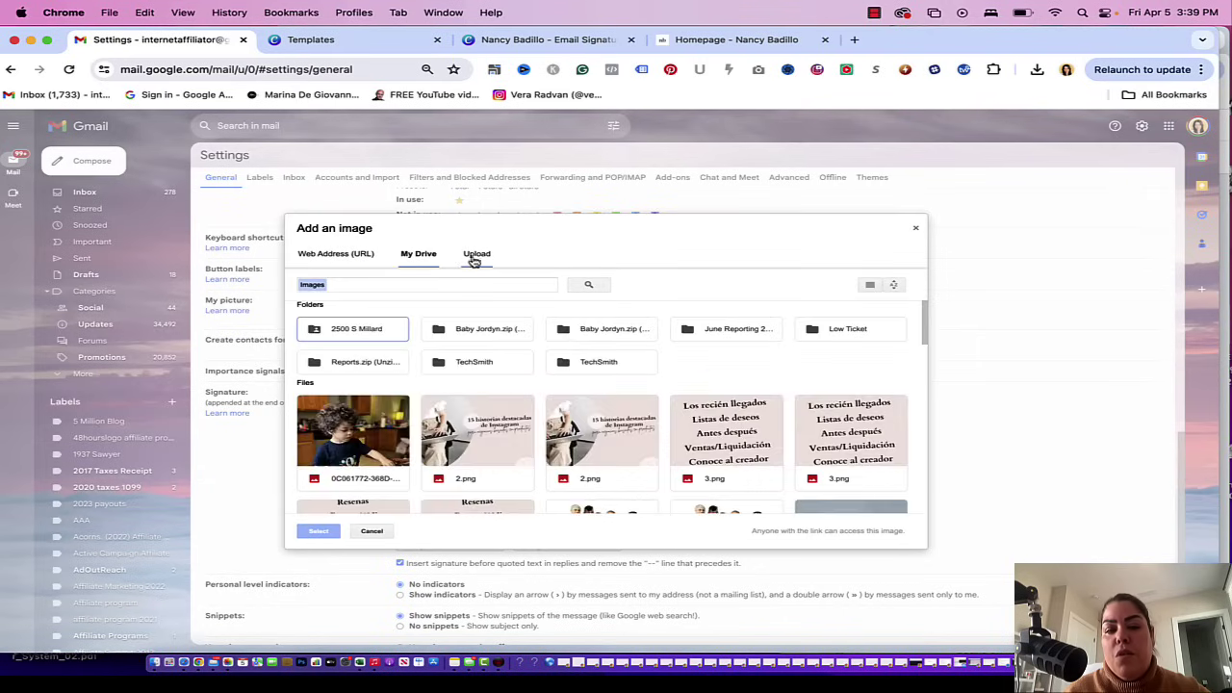
{"action": "left_click", "coordinate": [473, 258]}
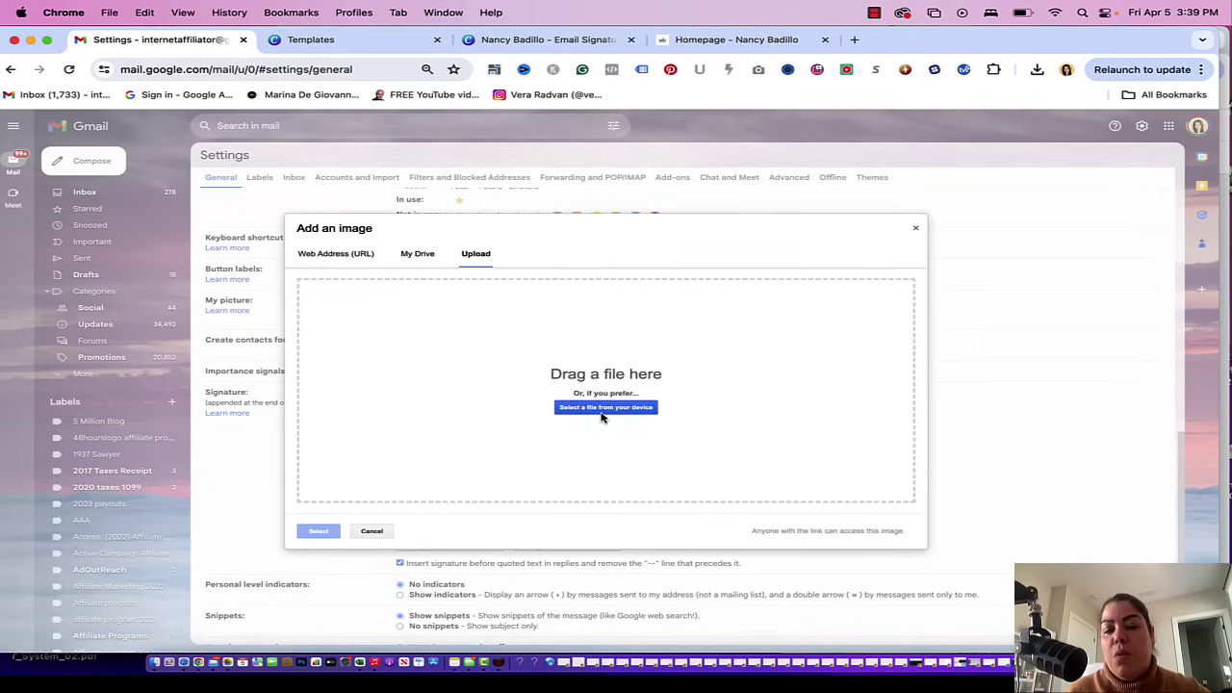
{"action": "left_click", "coordinate": [604, 408]}
{"action": "left_click", "coordinate": [517, 267]}
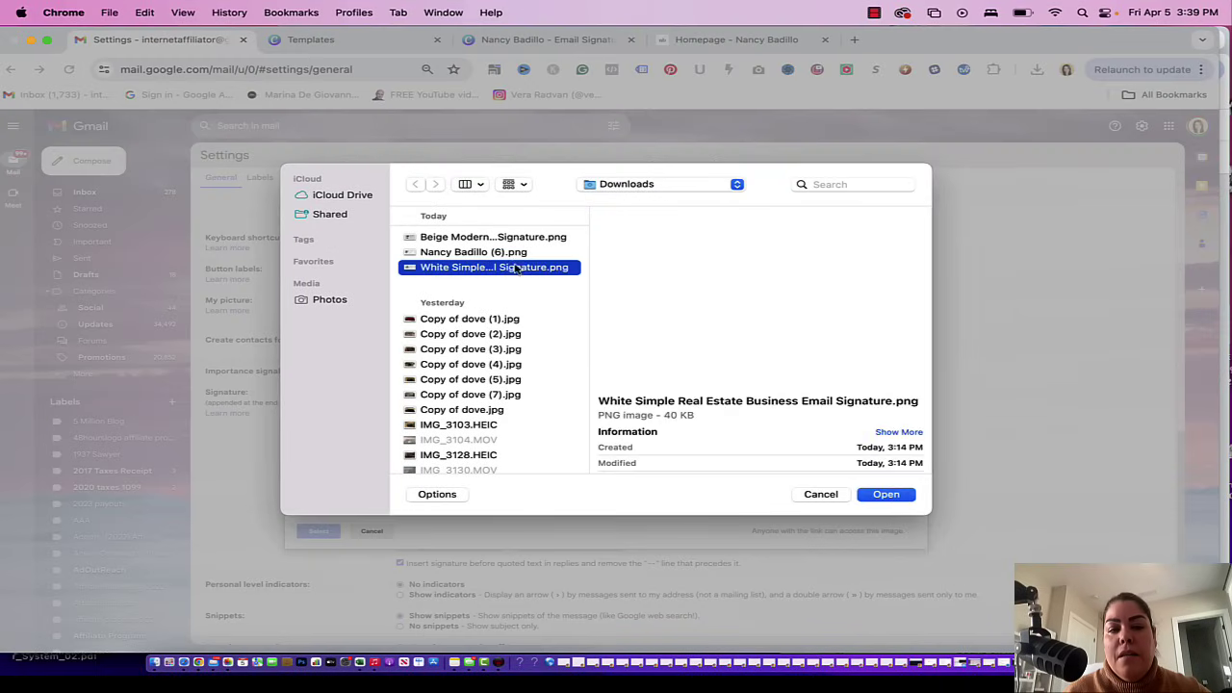
{"action": "left_click", "coordinate": [499, 254]}
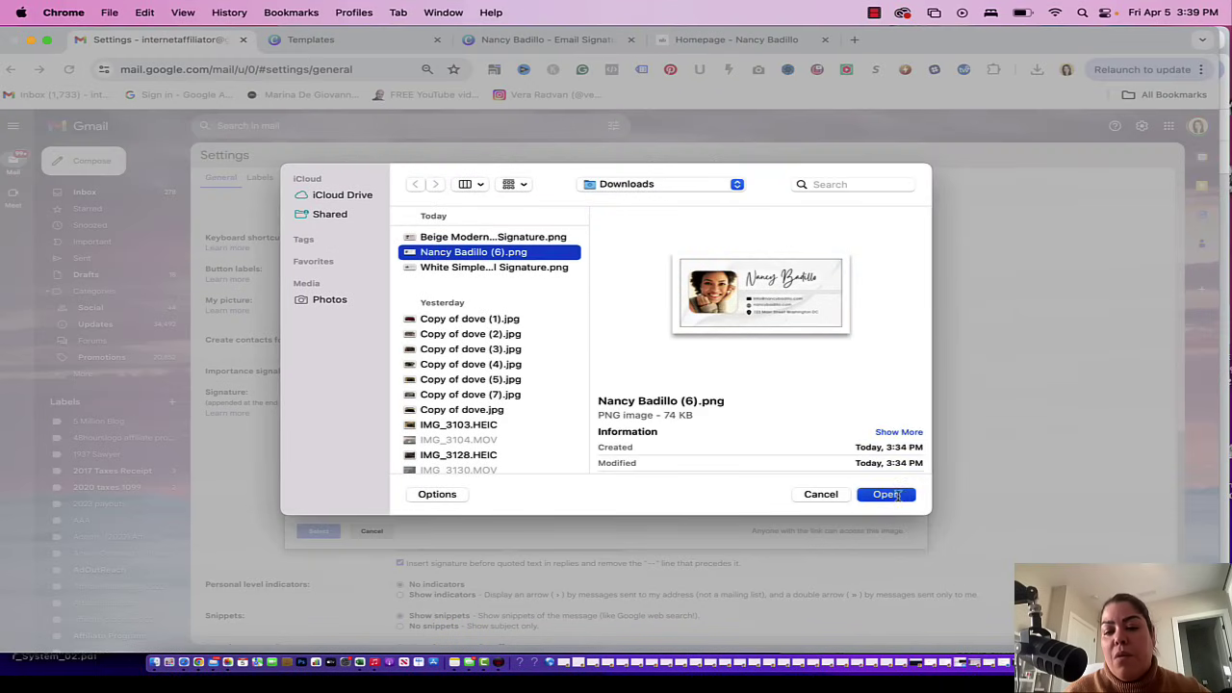
{"action": "left_click", "coordinate": [887, 494]}
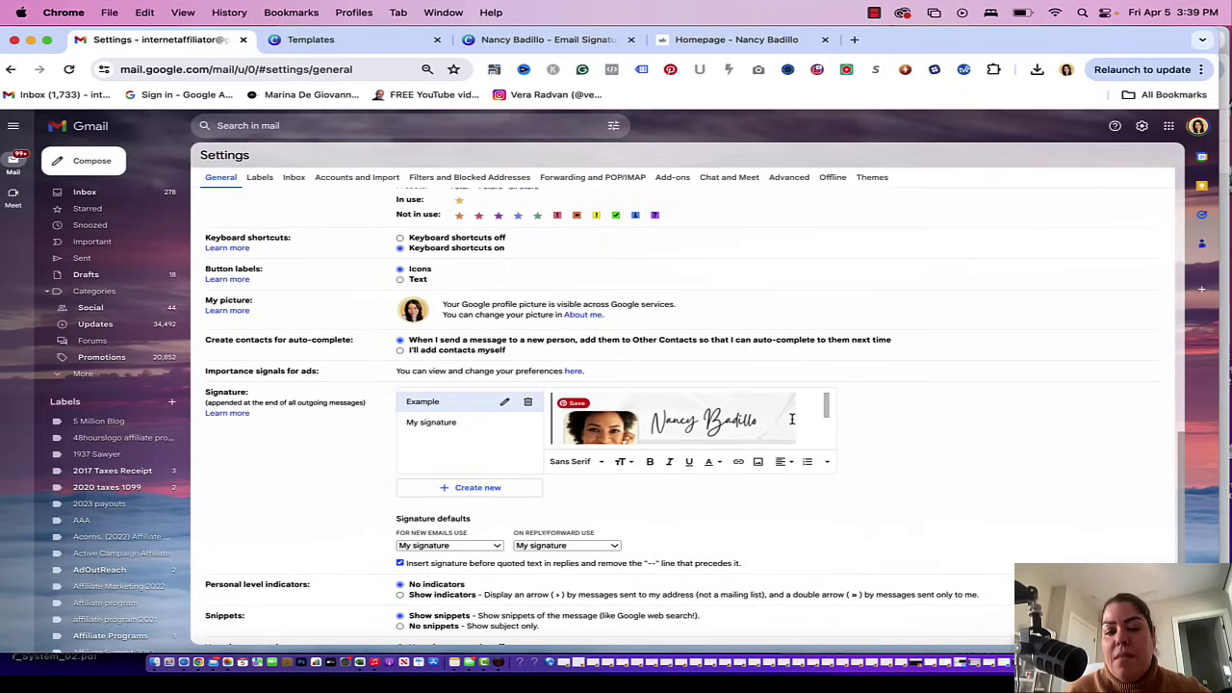
{"action": "mouse_move", "coordinate": [576, 410]}
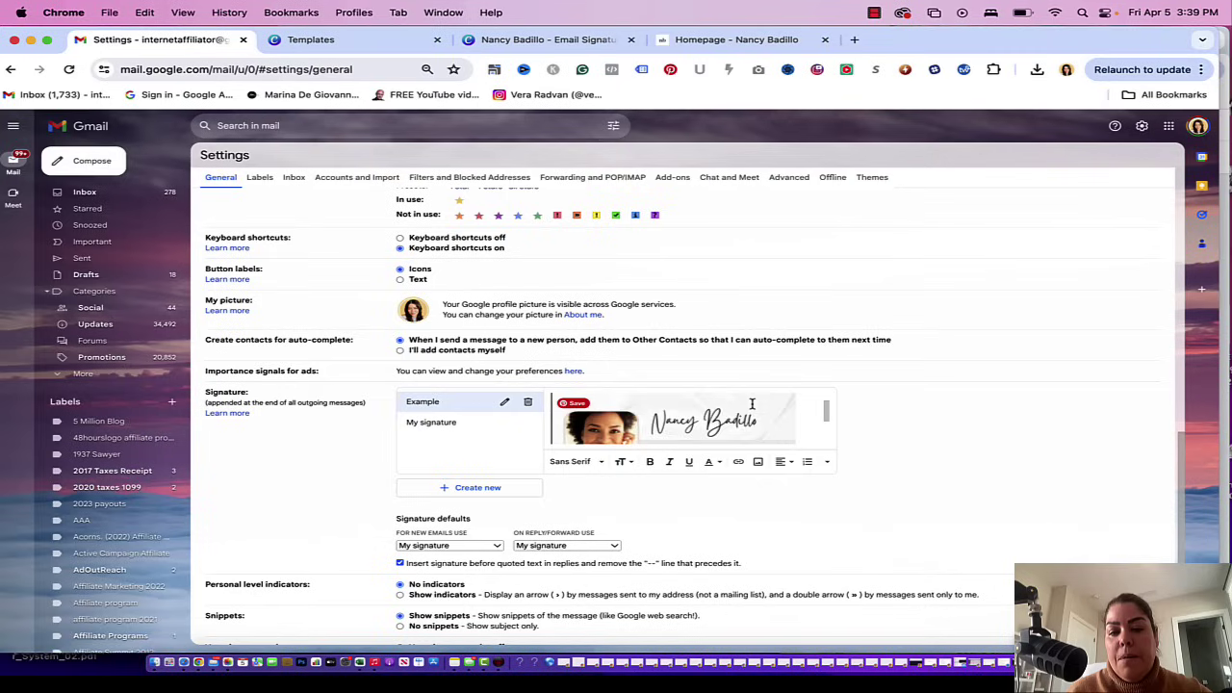
- Type 'Best Regards,' and the sender's name on the next line above the card
{"action": "scroll", "coordinate": [753, 404], "scroll_direction": "up", "scroll_amount": 1}
{"action": "type", "text": "Best Regar"}
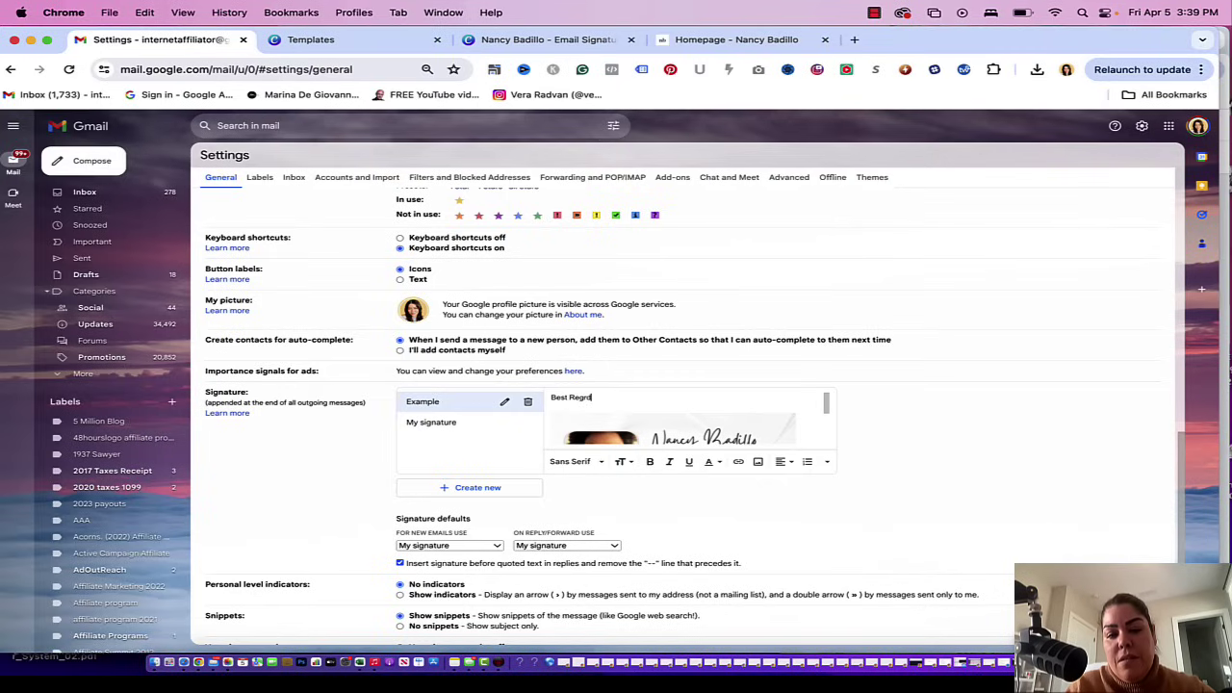
{"action": "type", "text": "ds,"}
{"action": "key", "text": "Return"}
{"action": "type", "text": "Nancy badil"}
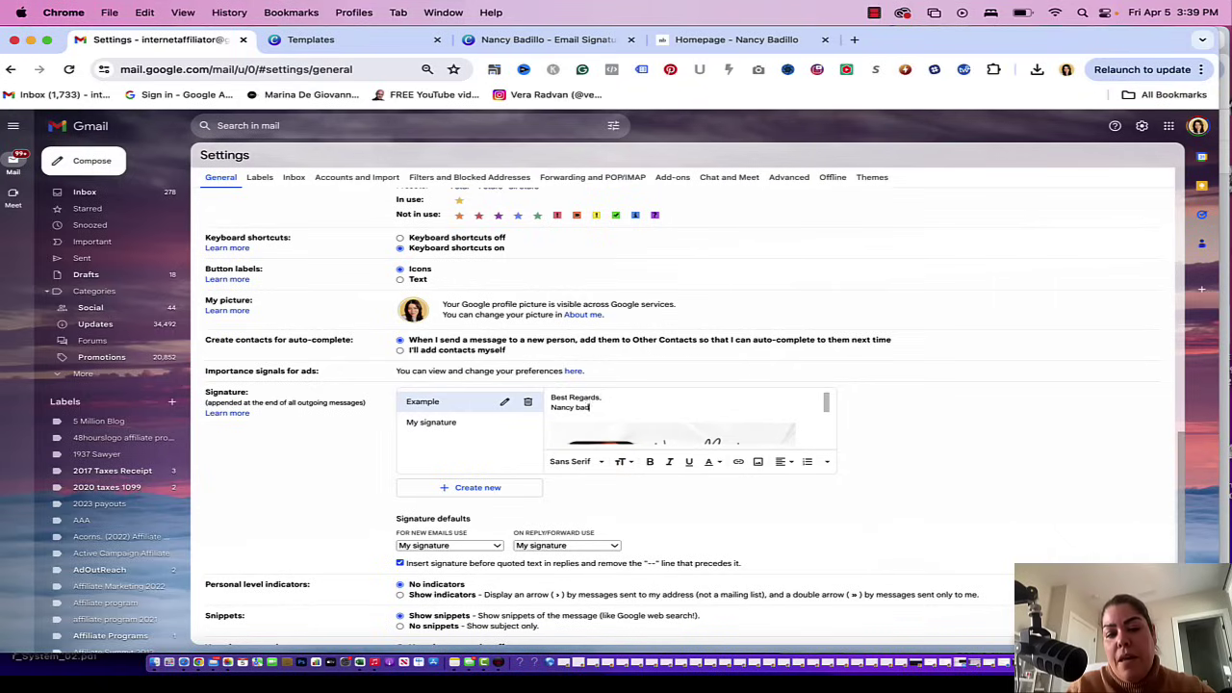
{"action": "key", "text": "BackSpace"}
{"action": "key", "text": "BackSpace"}
{"action": "key", "text": "BackSpace"}
{"action": "key", "text": "BackSpace"}
{"action": "type", "text": "adillo"}
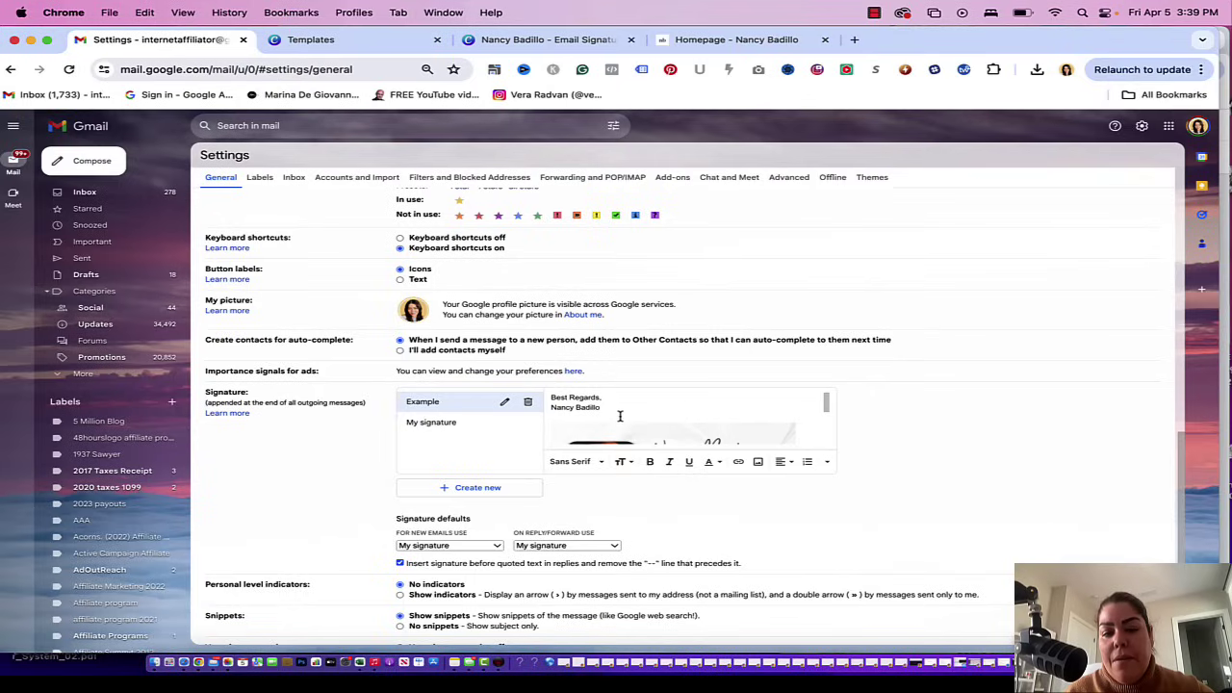
- Make the greeting and name lines bold and set their text size to Large
{"action": "left_click_drag", "start_coordinate": [602, 410], "coordinate": [546, 403]}
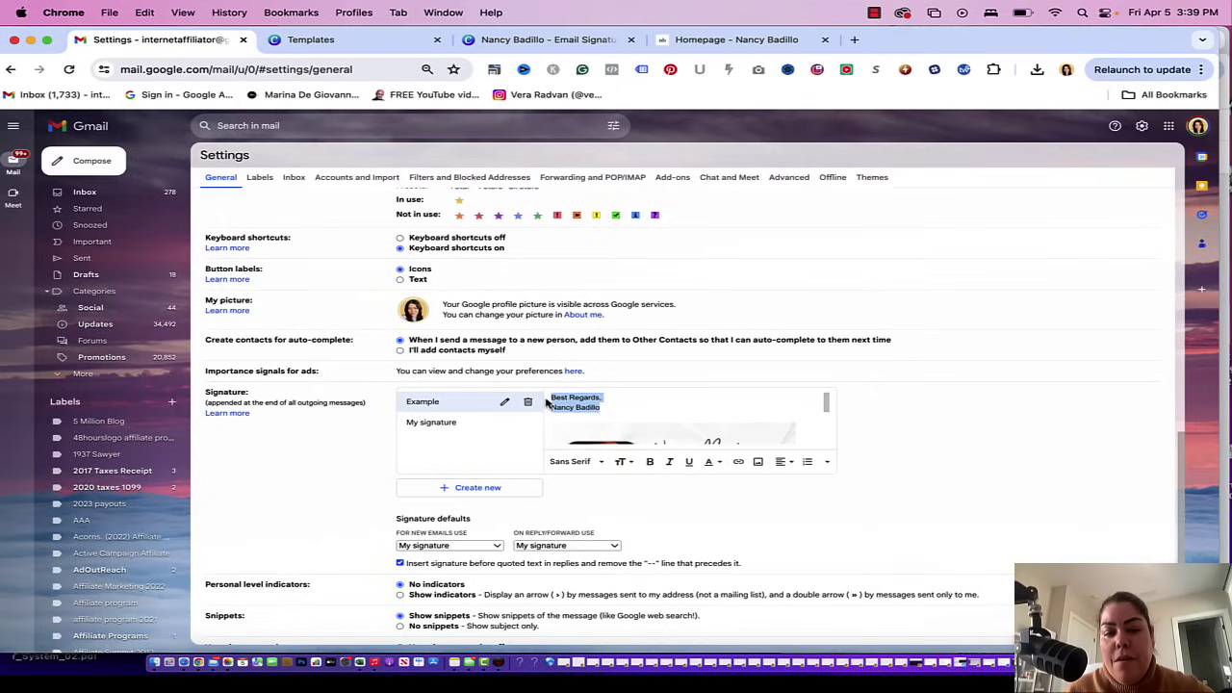
{"action": "left_click", "coordinate": [649, 461]}
{"action": "left_click", "coordinate": [598, 466]}
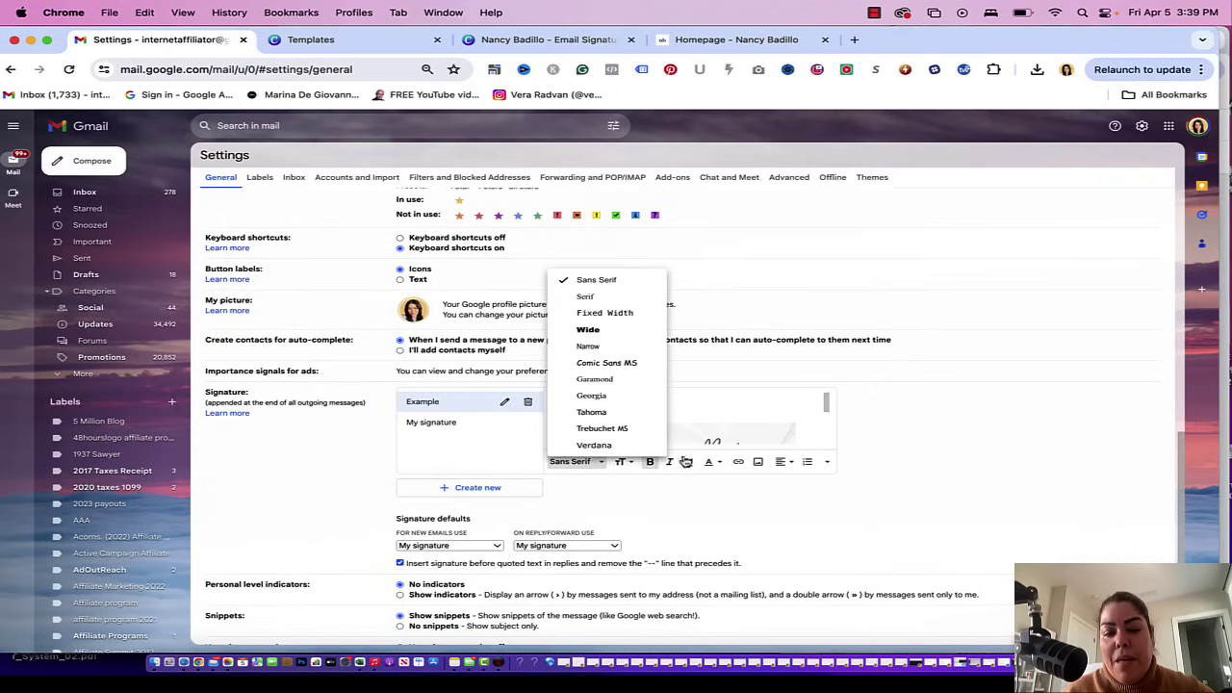
{"action": "left_click", "coordinate": [622, 463]}
{"action": "left_click", "coordinate": [655, 428]}
{"action": "left_click", "coordinate": [743, 395]}
{"action": "scroll", "coordinate": [743, 413], "scroll_direction": "up", "scroll_amount": 1}
{"action": "scroll", "coordinate": [741, 412], "scroll_direction": "down", "scroll_amount": 3}
{"action": "scroll", "coordinate": [738, 353], "scroll_direction": "down", "scroll_amount": 3}
{"action": "scroll", "coordinate": [801, 337], "scroll_direction": "down", "scroll_amount": 1}
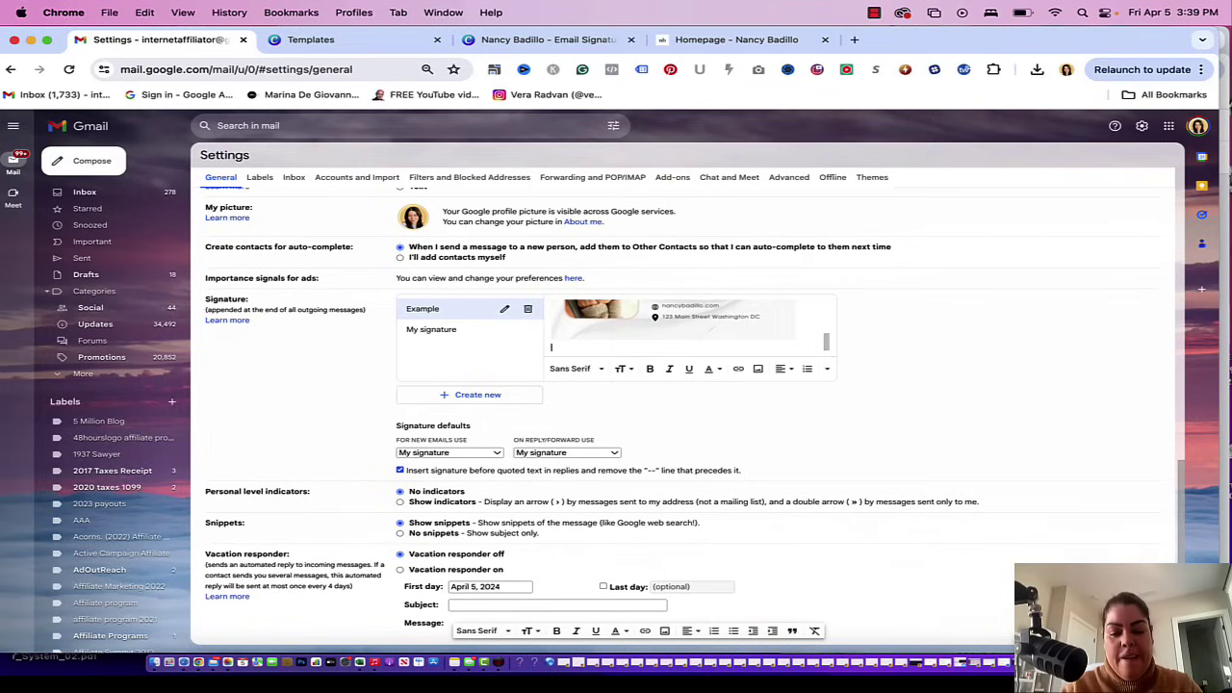
- Type the Etsy promo sentence below the card and select the words 'Click here'
{"action": "type", "text": "Shop our n"}
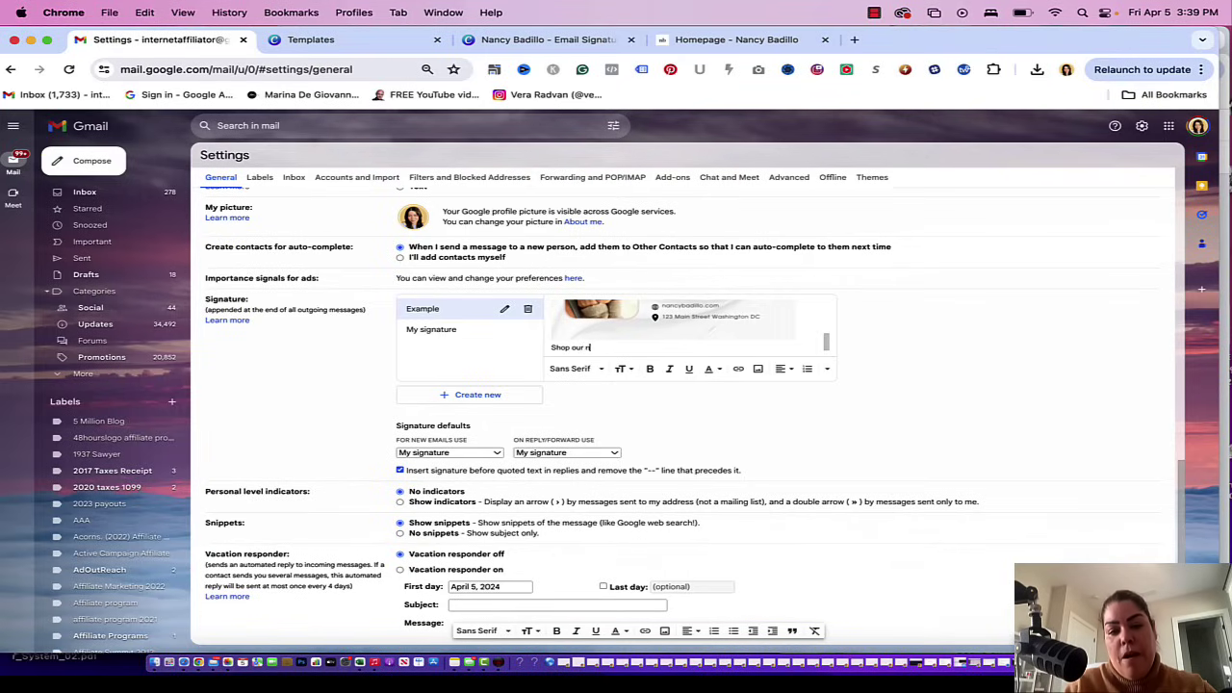
{"action": "type", "text": "ew Etsy Store resour"}
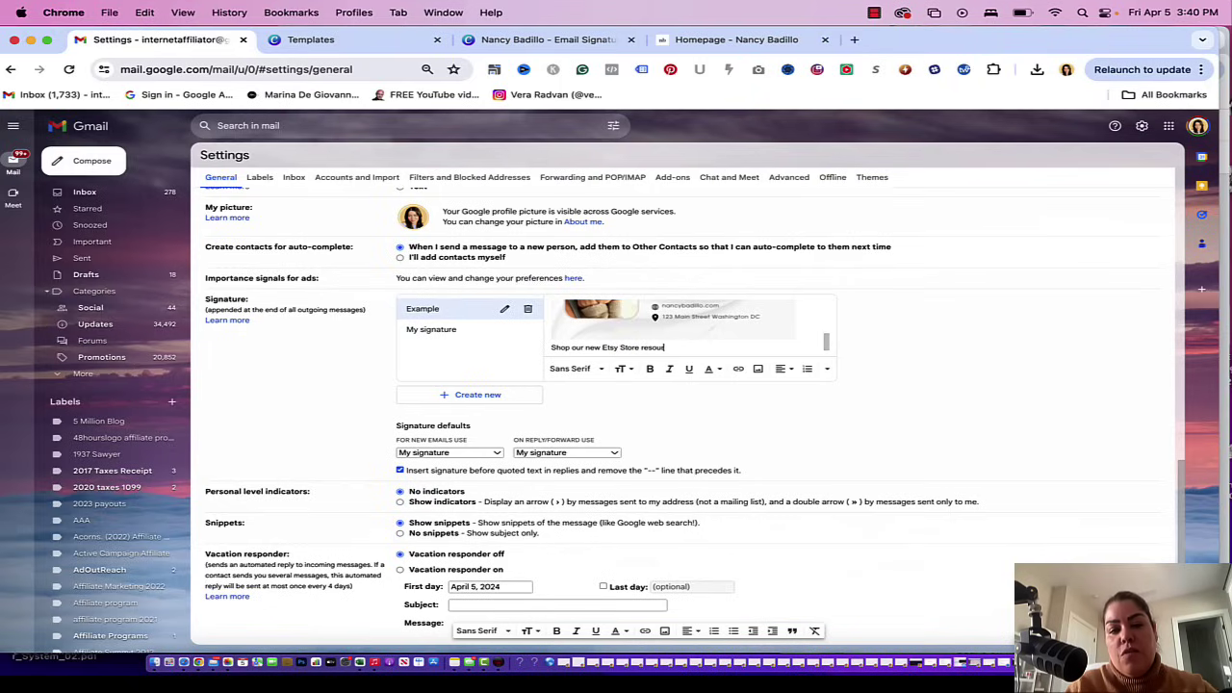
{"action": "type", "text": "ces for Etsy Sell"}
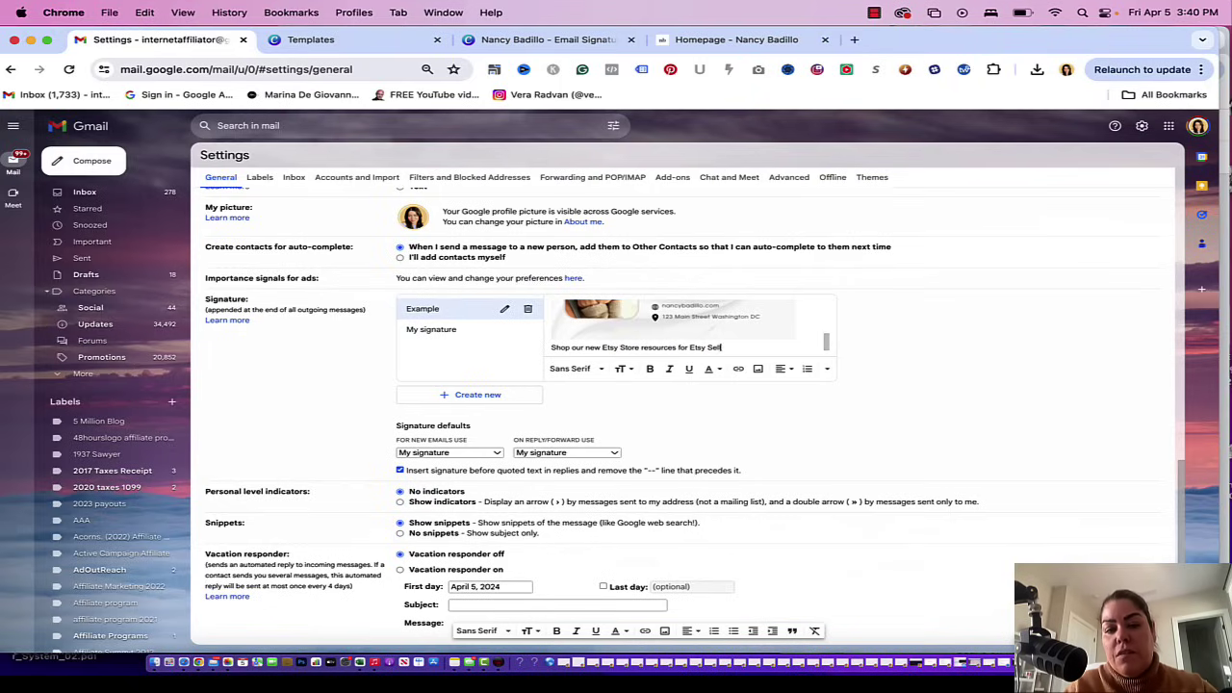
{"action": "type", "text": "ers! Click her"}
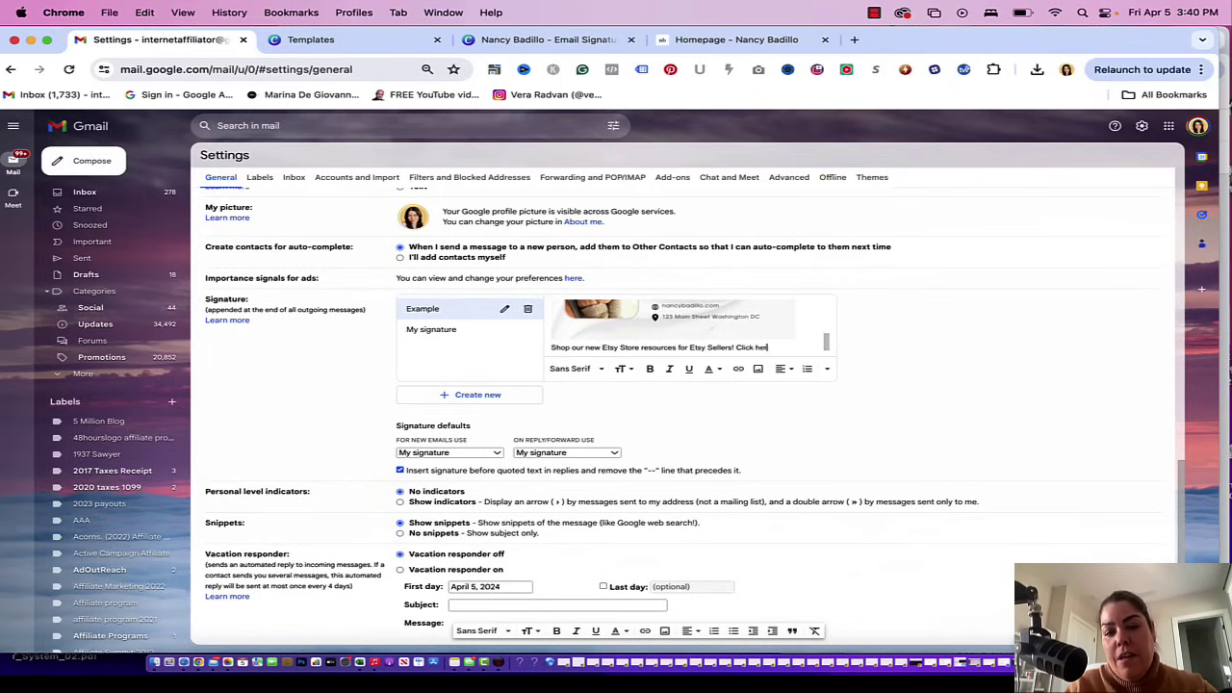
{"action": "type", "text": " etce to"}
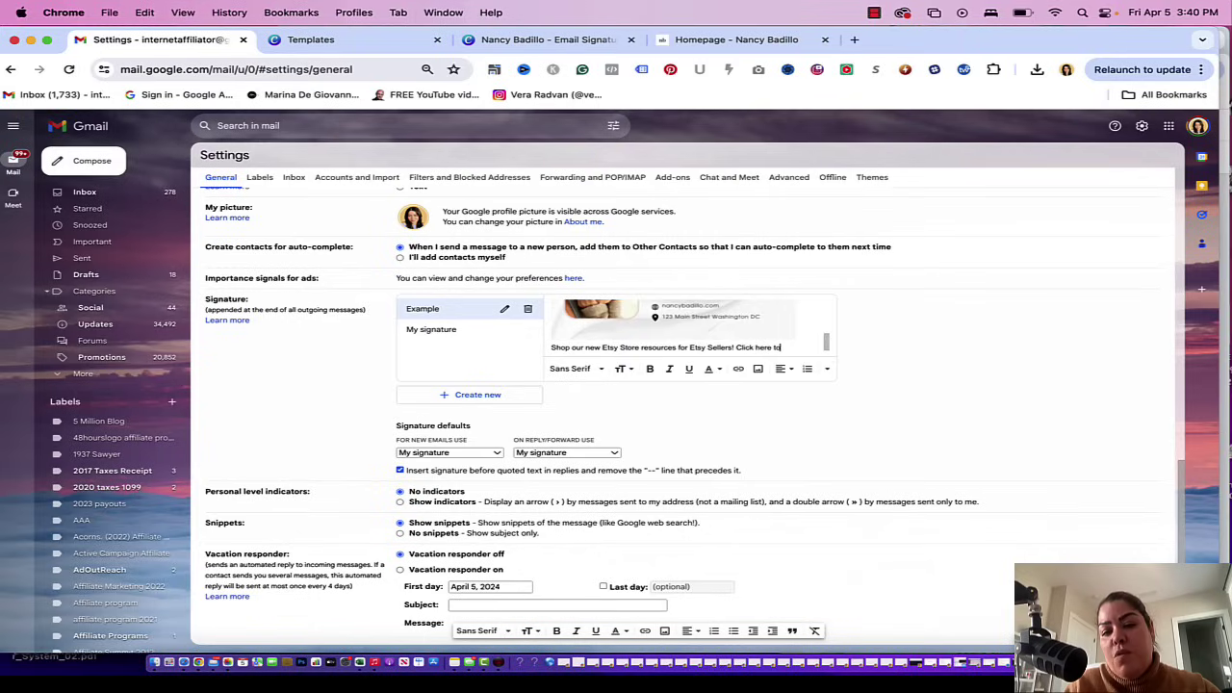
{"action": "type", "text": " check ouy"}
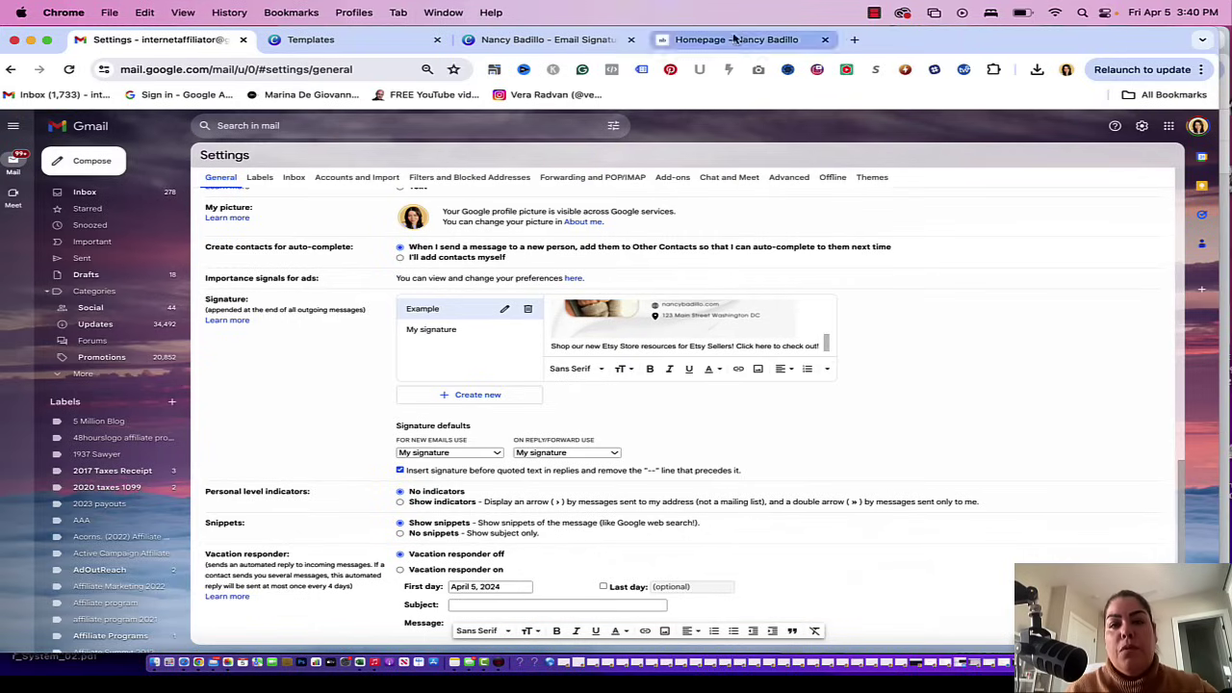
{"action": "left_click", "coordinate": [737, 40]}
{"action": "left_click", "coordinate": [206, 44]}
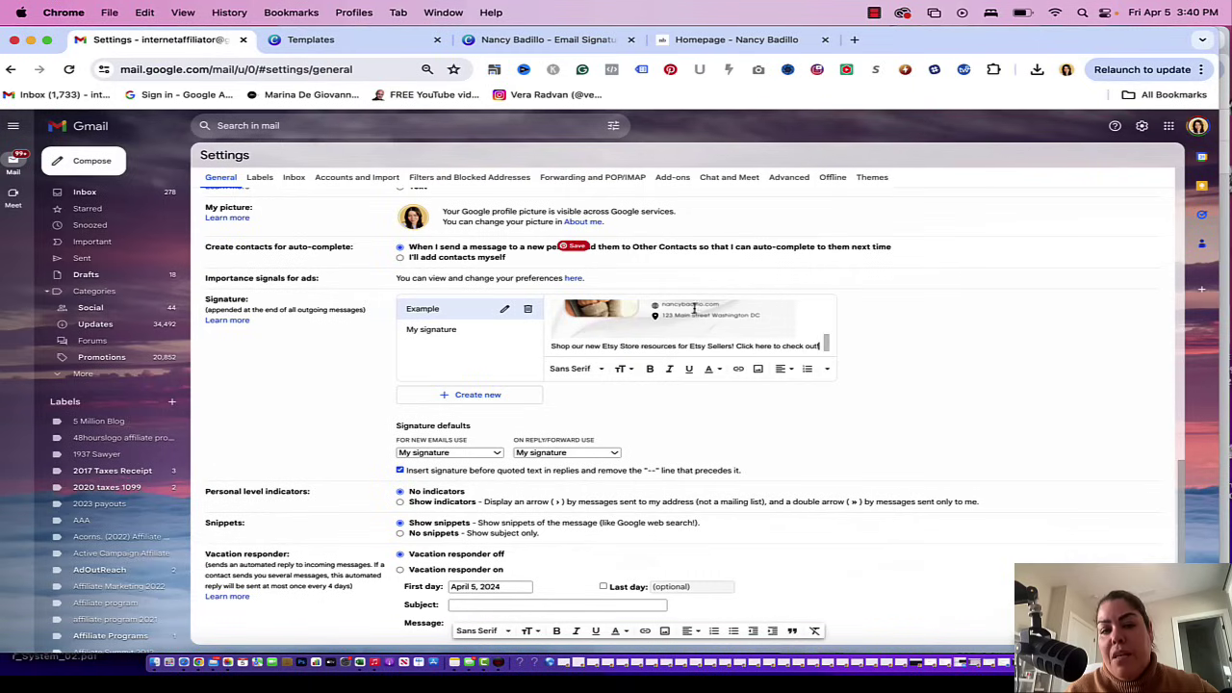
{"action": "left_click_drag", "start_coordinate": [736, 348], "coordinate": [771, 347]}
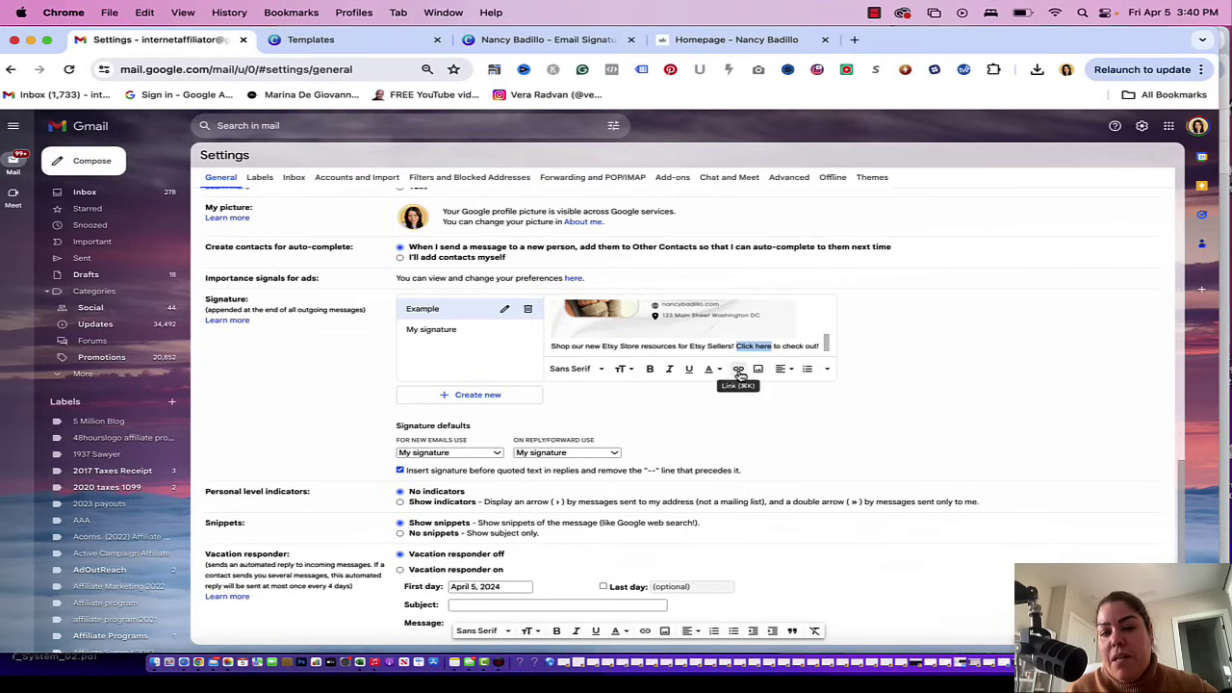
- Link 'Click here' to the website homepage, then make the promo line bold and italic
{"action": "left_click", "coordinate": [739, 372]}
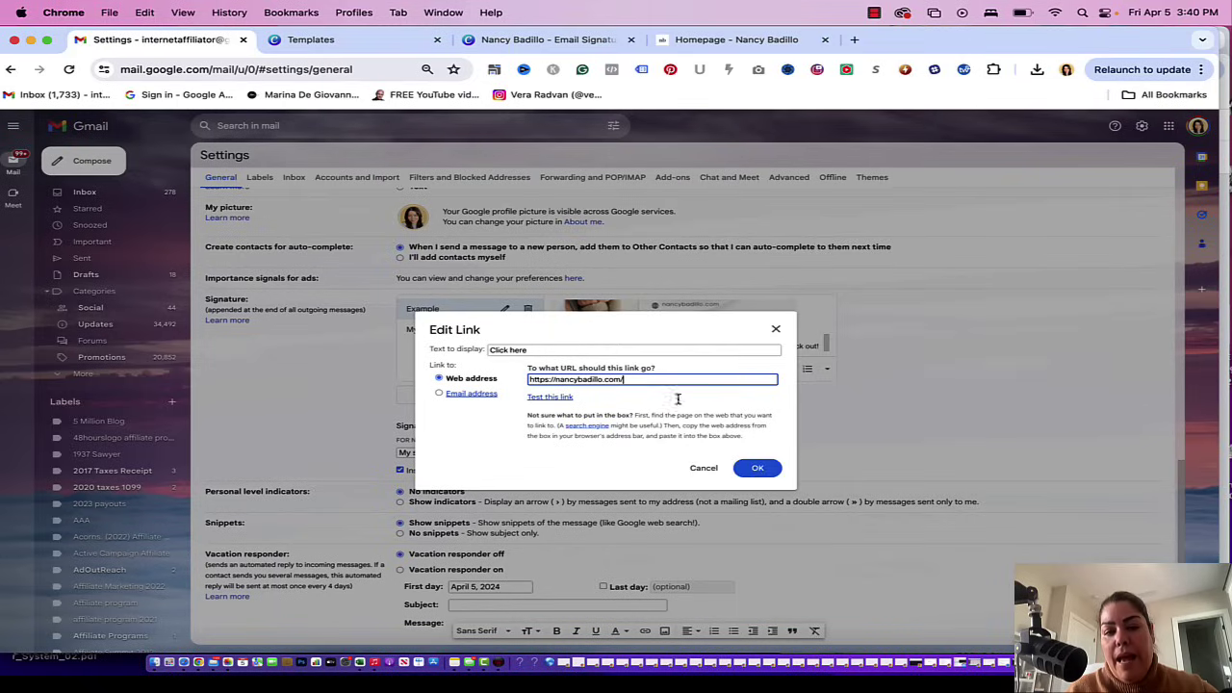
{"action": "left_click", "coordinate": [760, 469]}
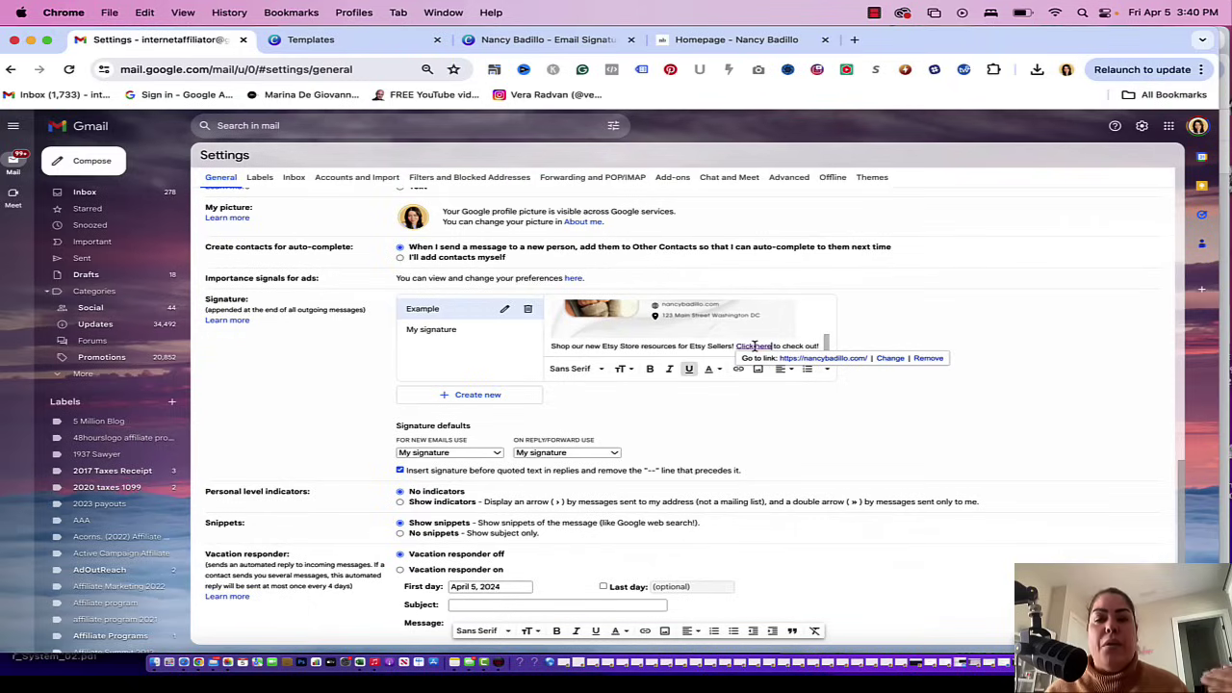
{"action": "triple_click", "coordinate": [624, 344]}
{"action": "left_click", "coordinate": [650, 370]}
{"action": "left_click", "coordinate": [670, 374]}
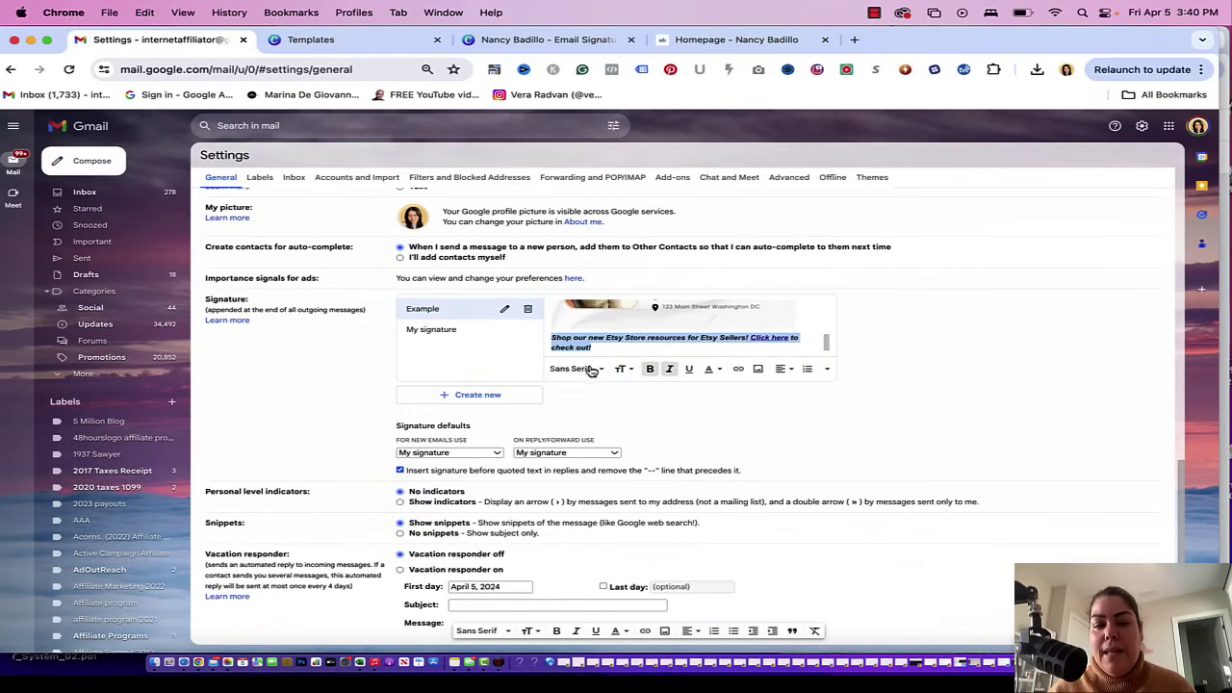
- Set the promo line to a larger text size
{"action": "left_click", "coordinate": [623, 369]}
{"action": "left_click", "coordinate": [732, 336]}
{"action": "scroll", "coordinate": [787, 327], "scroll_direction": "up", "scroll_amount": 5}
{"action": "scroll", "coordinate": [787, 326], "scroll_direction": "down", "scroll_amount": 5}
{"action": "scroll", "coordinate": [787, 330], "scroll_direction": "up", "scroll_amount": 2}
{"action": "scroll", "coordinate": [787, 329], "scroll_direction": "up", "scroll_amount": 2}
{"action": "scroll", "coordinate": [764, 421], "scroll_direction": "down", "scroll_amount": 3}
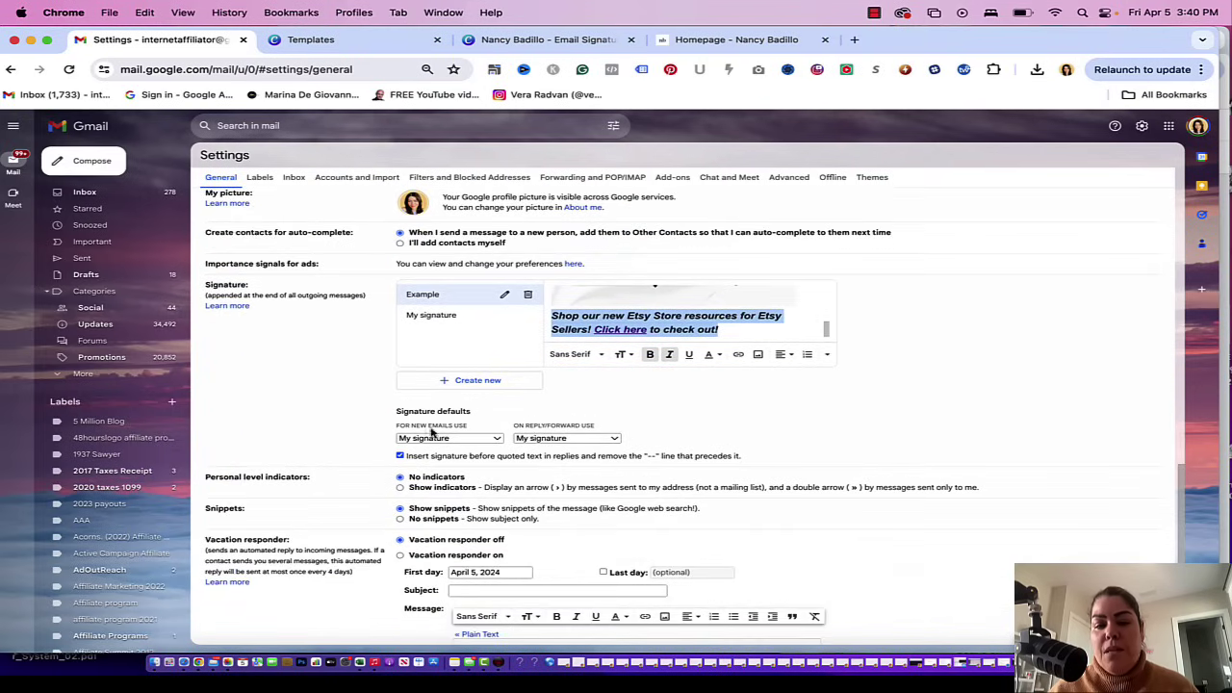
- Make Example the default signature for new emails, save changes, and preview it in a new message
{"action": "left_click", "coordinate": [460, 441]}
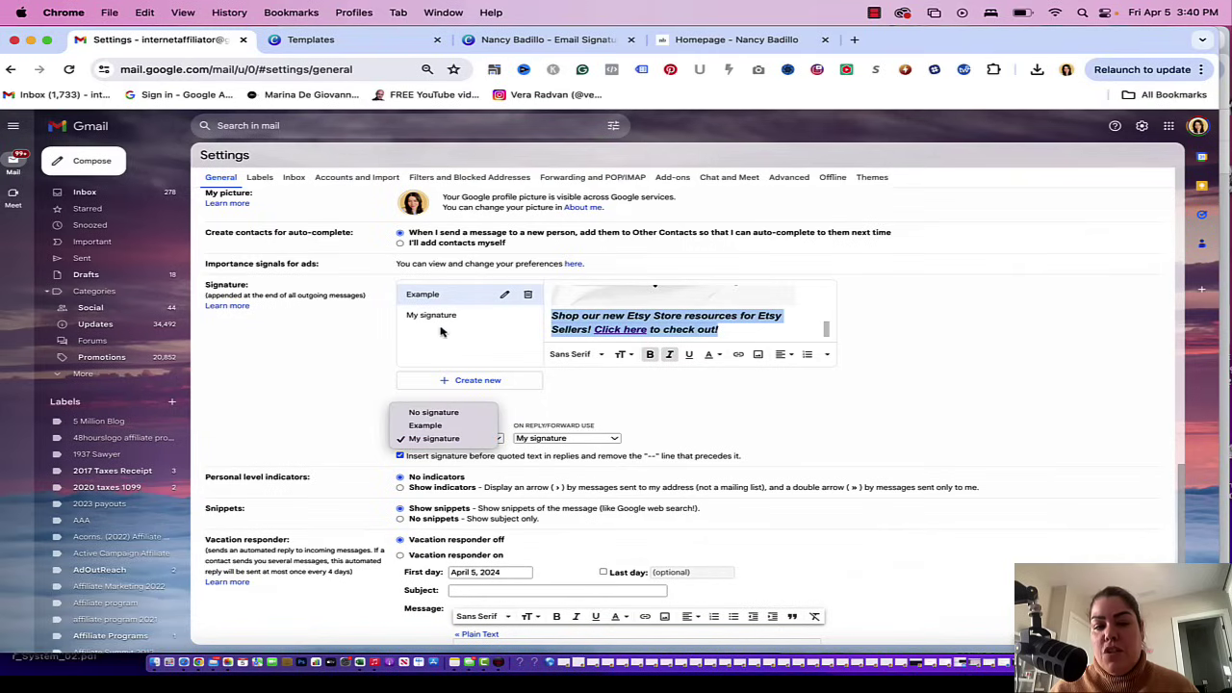
{"action": "left_click", "coordinate": [432, 427]}
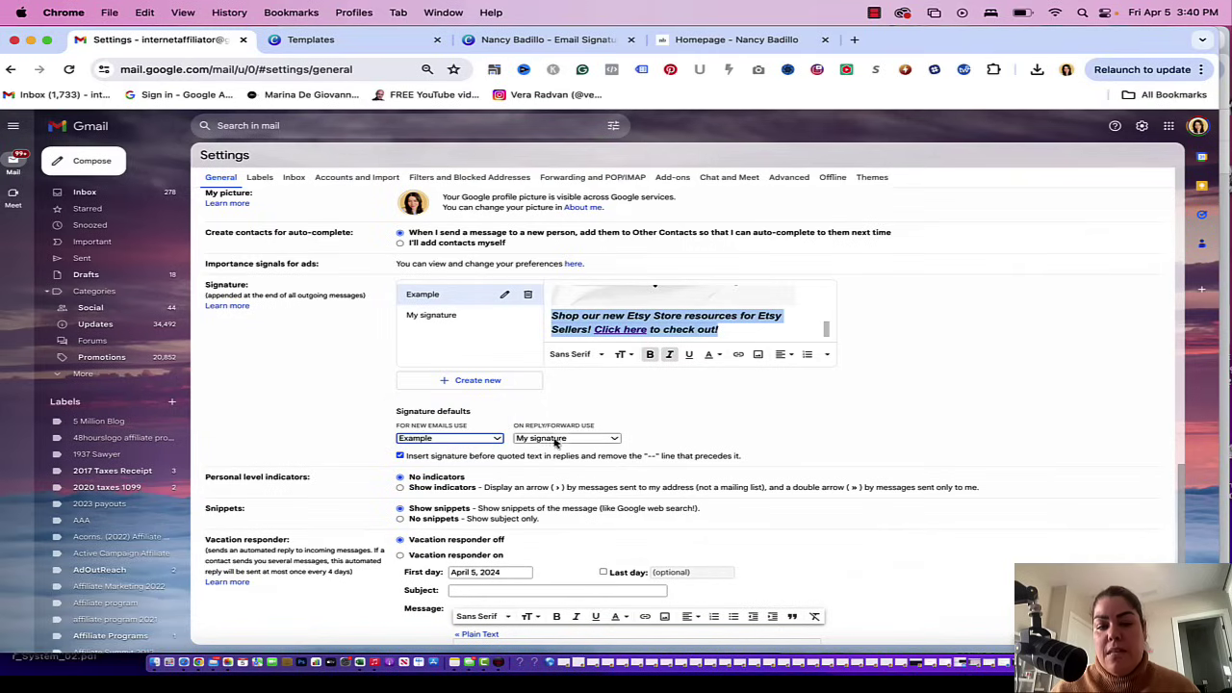
{"action": "scroll", "coordinate": [689, 469], "scroll_direction": "down", "scroll_amount": 3}
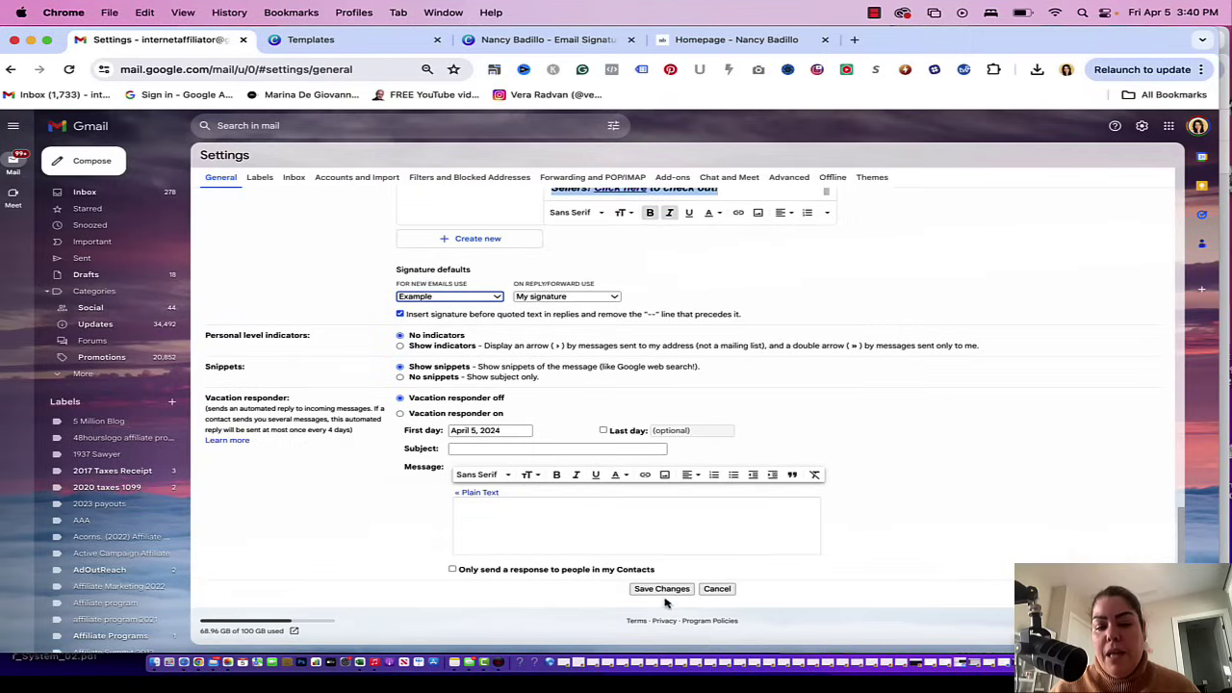
{"action": "left_click", "coordinate": [669, 591]}
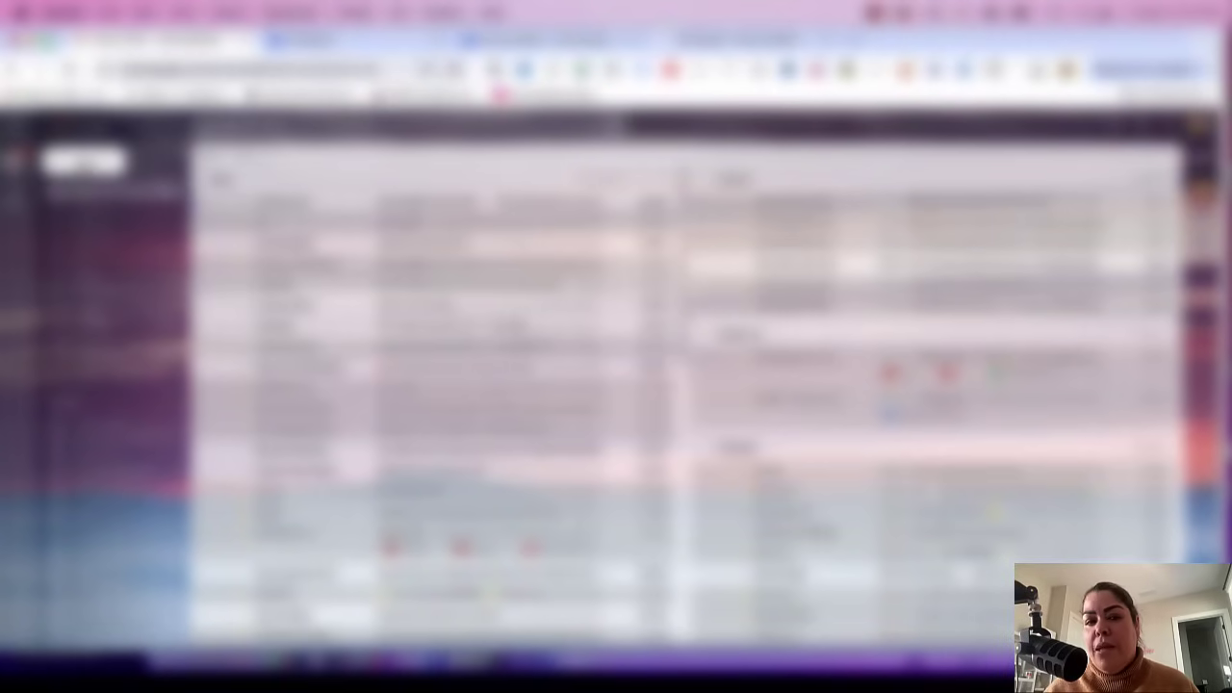
{"action": "left_click", "coordinate": [83, 161]}
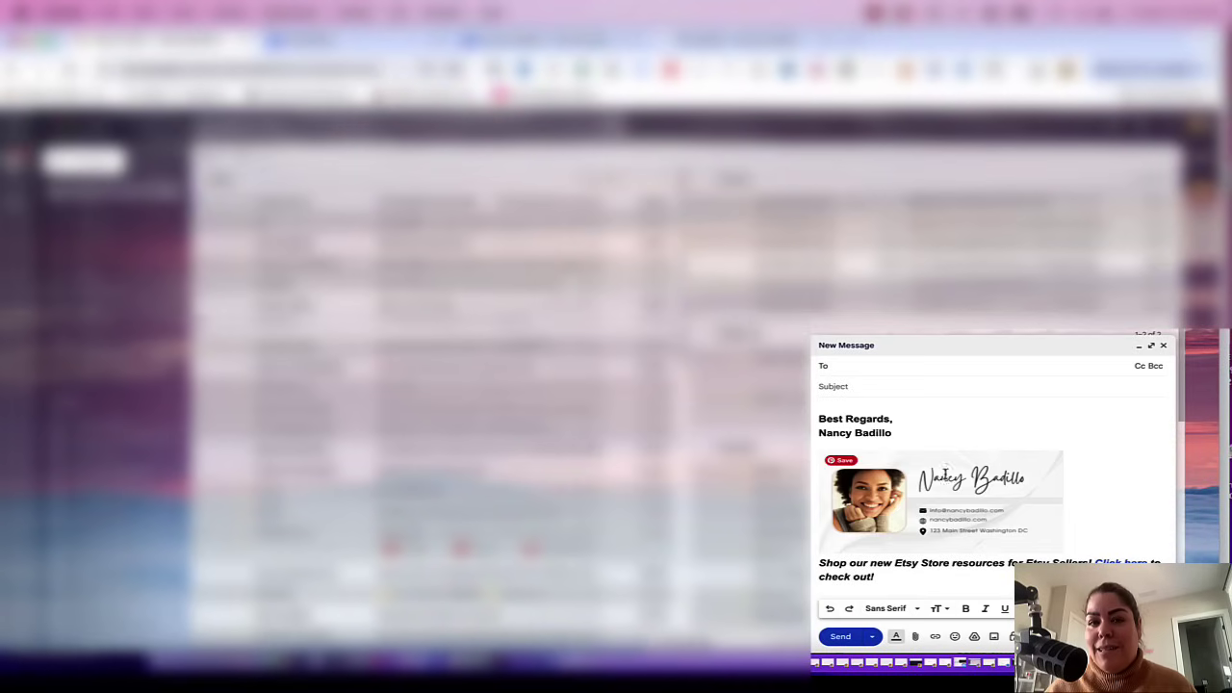